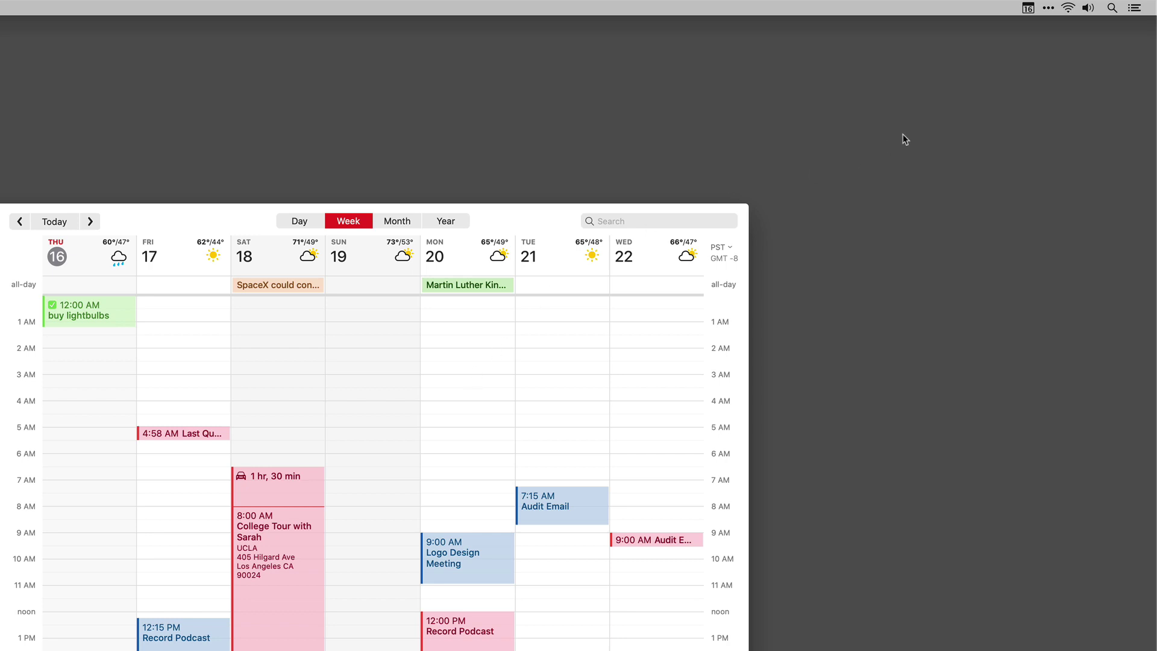
Open the Fantastical mini window from its menu bar calendar icon.
{"action": "left_click", "coordinate": [1027, 9]}
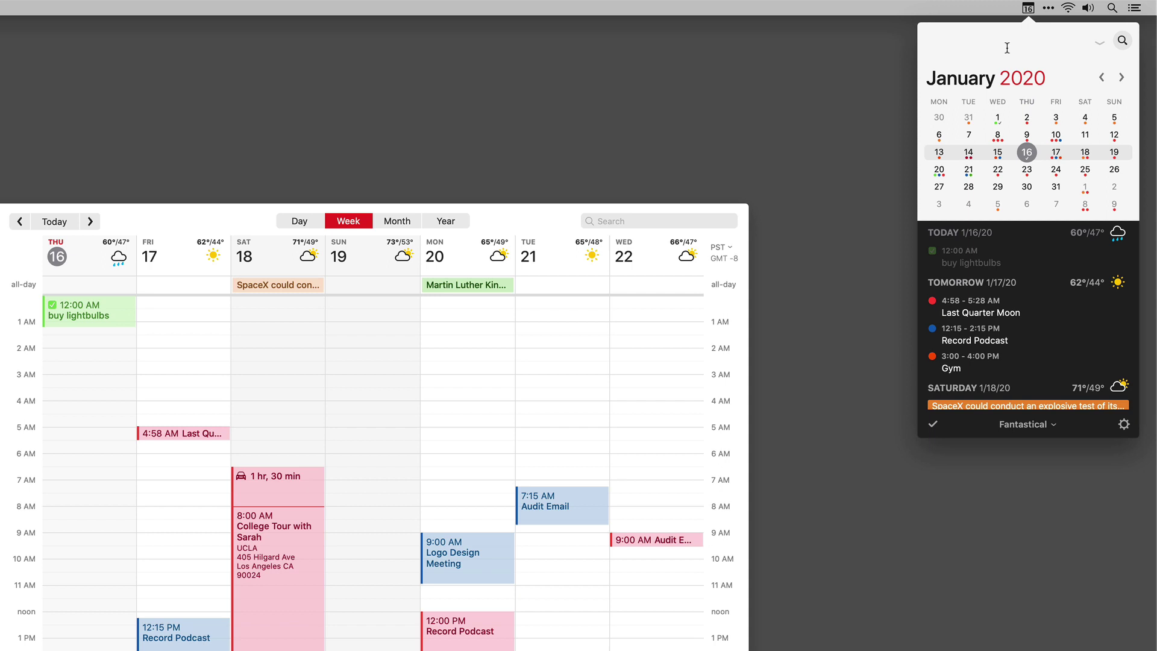
Add 'Dentist tomorrow at 10-11 /f' as an event on the Fantastical calendar.
{"action": "type", "text": "De"}
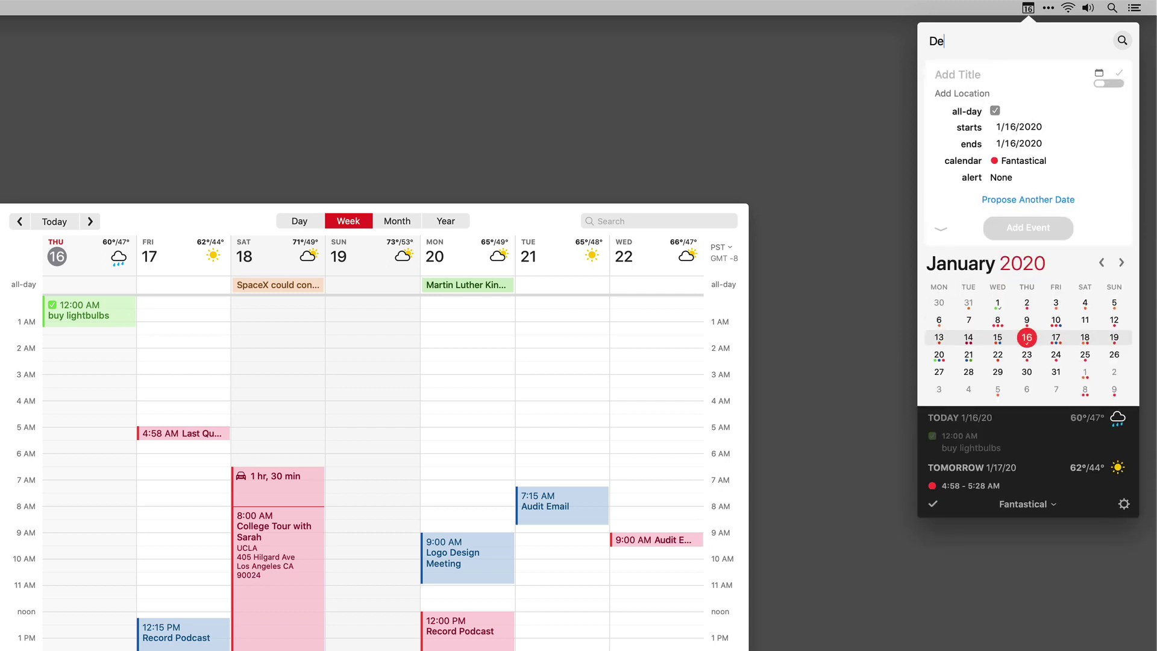
{"action": "type", "text": "ntist tomorrow"}
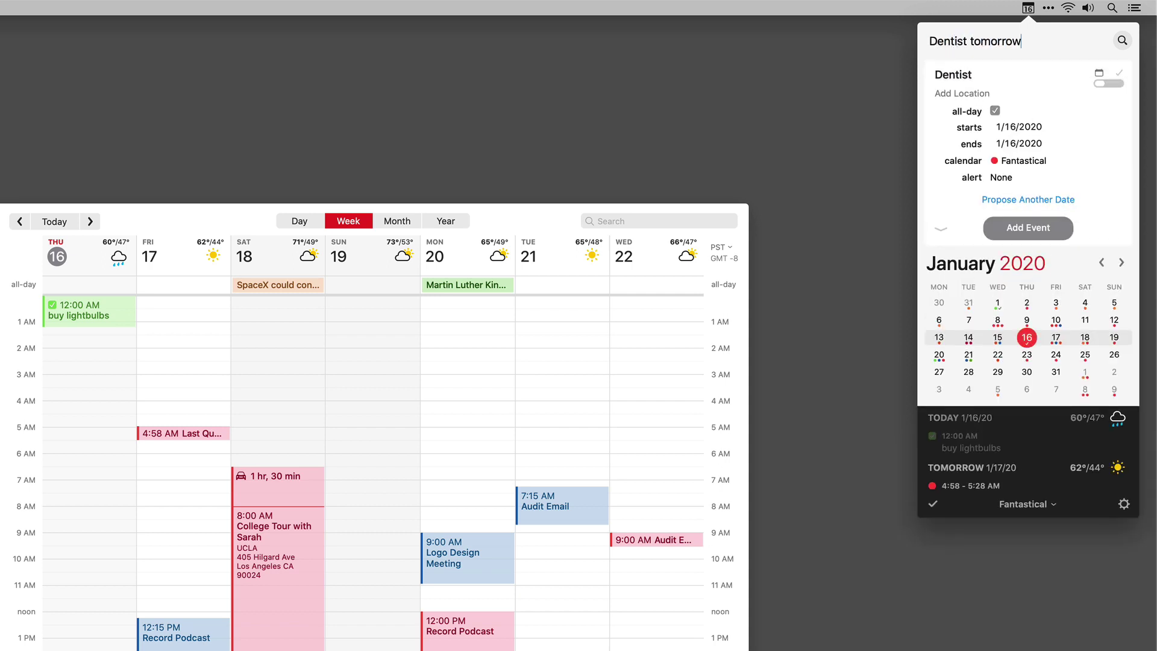
{"action": "type", "text": " at 10-11 "}
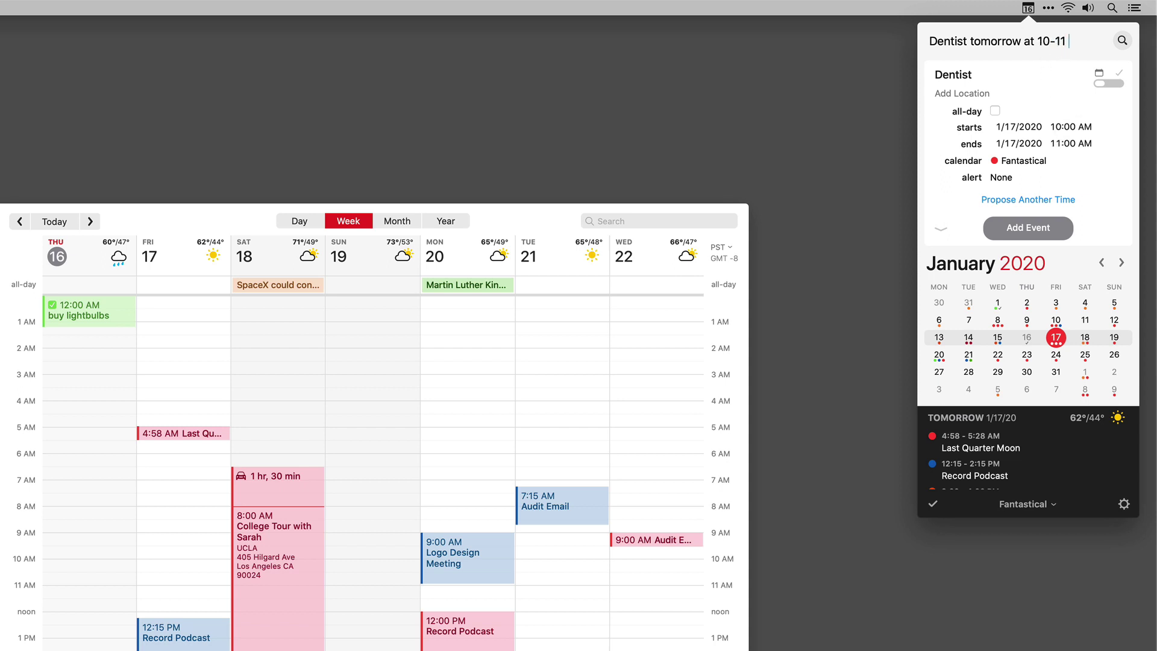
{"action": "type", "text": "/f"}
{"action": "key", "text": "Down"}
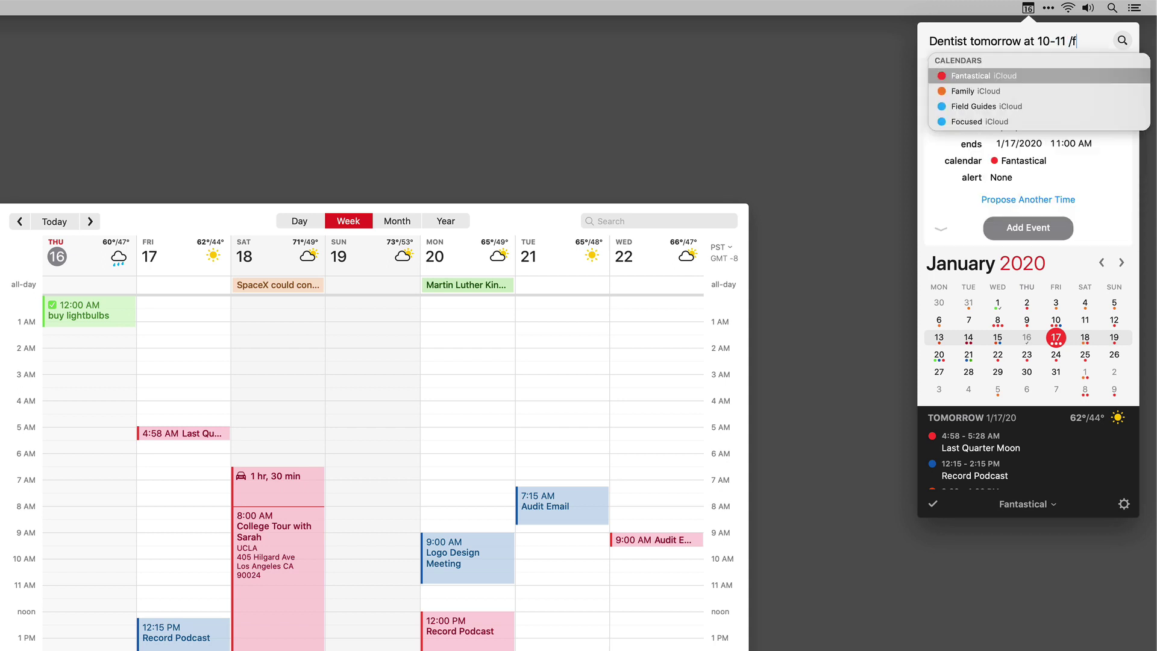
{"action": "key", "text": "Return"}
{"action": "key", "text": "Return"}
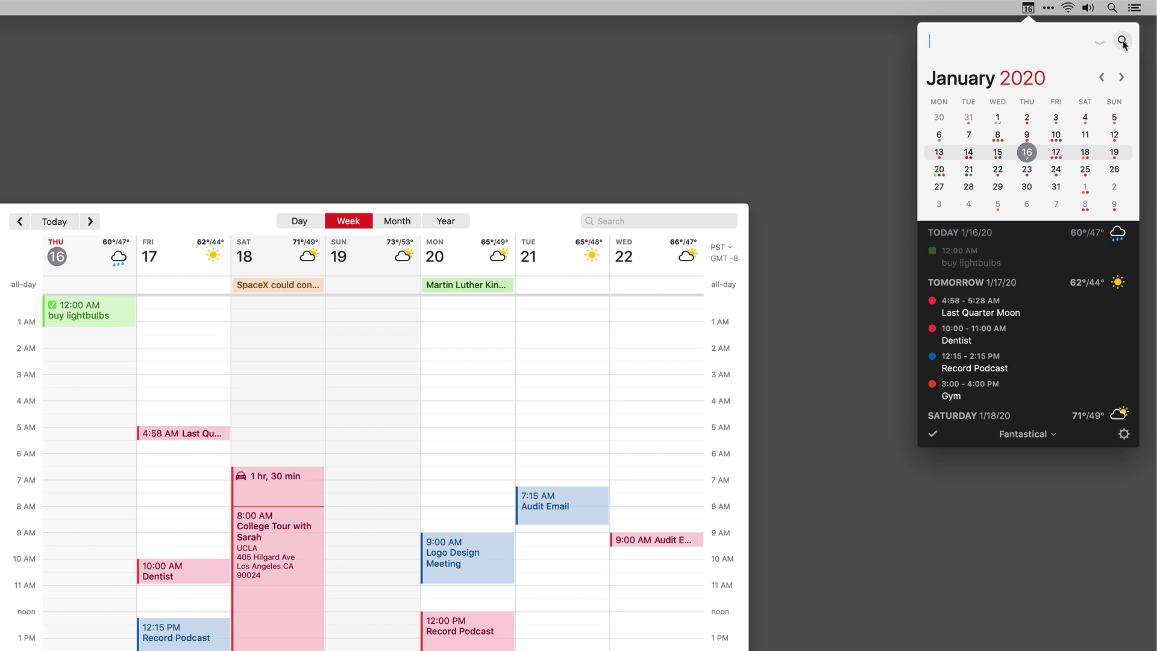
Show and hide the event templates, view January 21 and 20, then scroll the agenda to Wednesday 1/22.
{"action": "left_click", "coordinate": [1098, 43]}
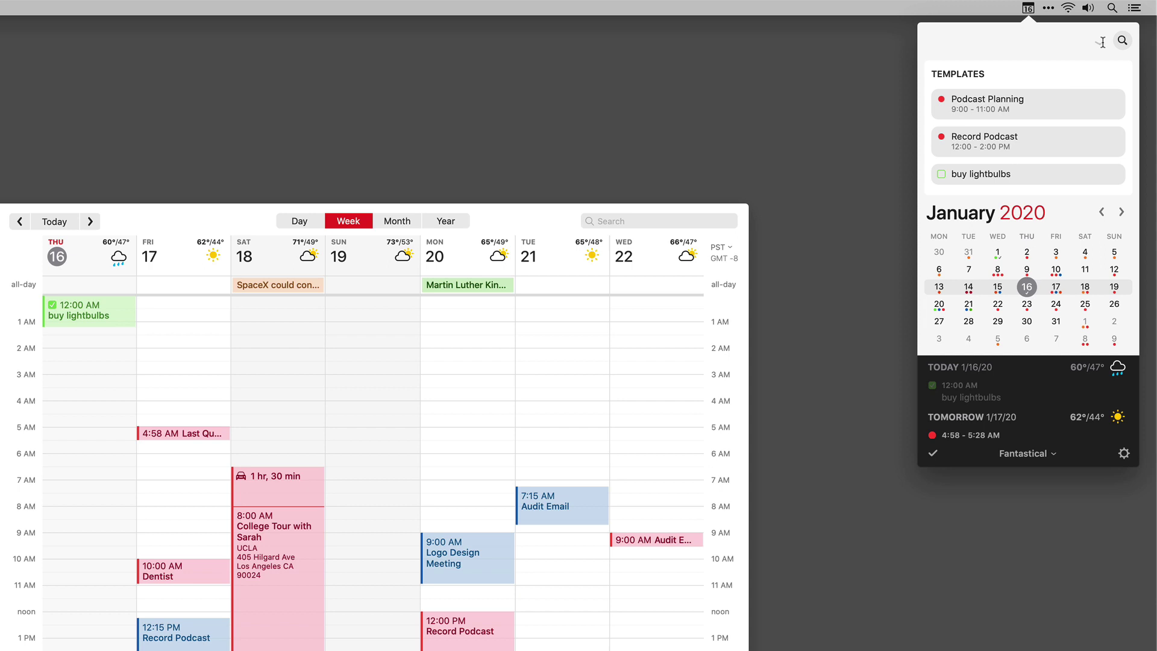
{"action": "left_click", "coordinate": [1100, 46]}
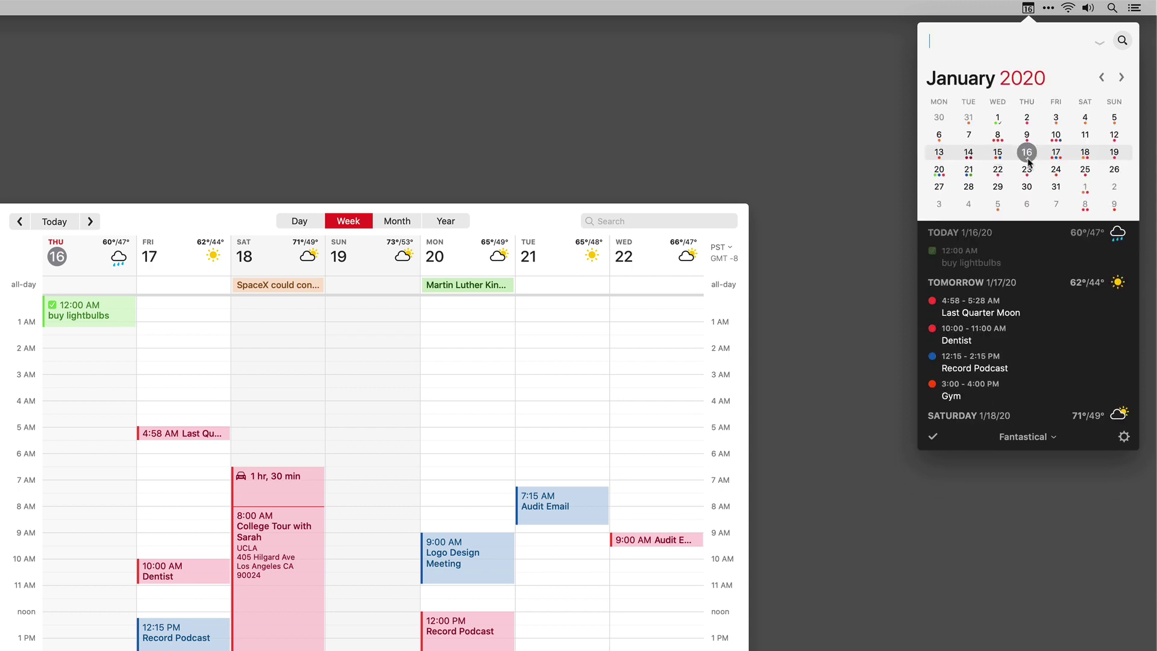
{"action": "left_click", "coordinate": [969, 171]}
{"action": "left_click", "coordinate": [941, 172]}
{"action": "scroll", "coordinate": [1024, 304], "scroll_direction": "up", "scroll_amount": 2}
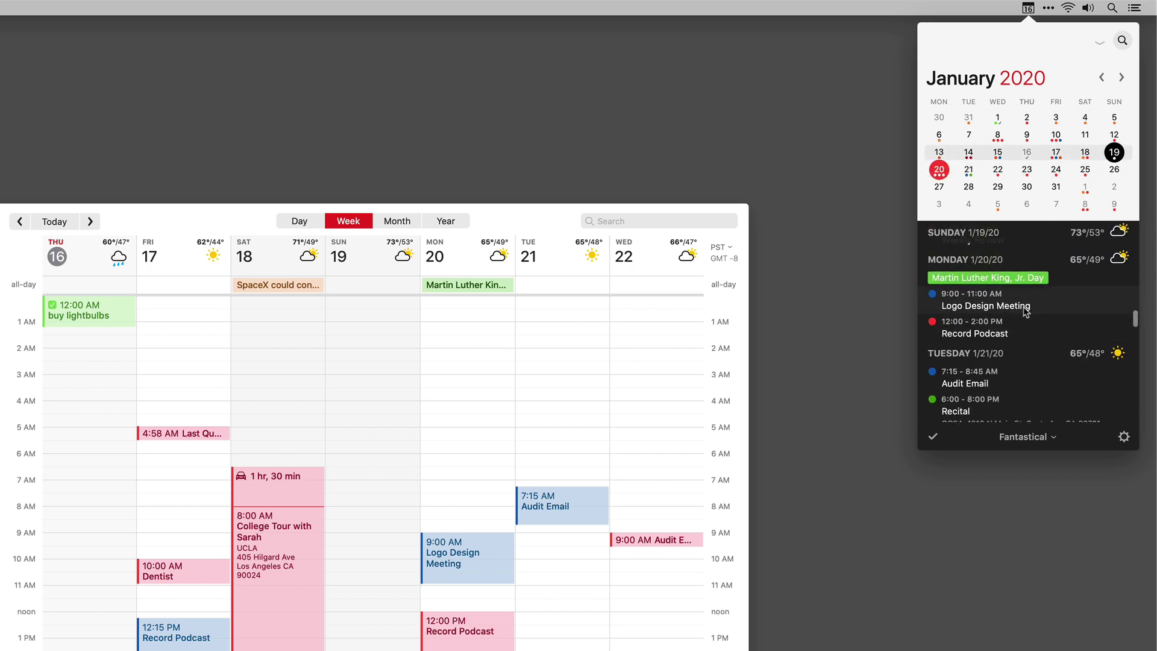
{"action": "scroll", "coordinate": [1025, 311], "scroll_direction": "up", "scroll_amount": 3}
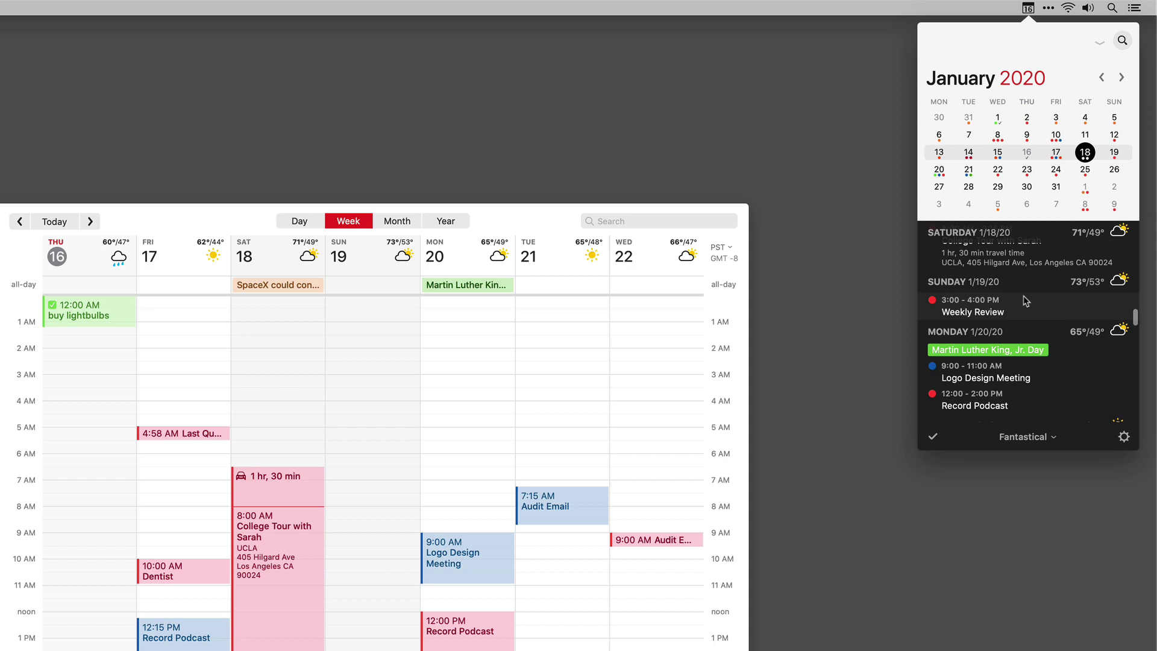
{"action": "scroll", "coordinate": [1025, 301], "scroll_direction": "down", "scroll_amount": 8}
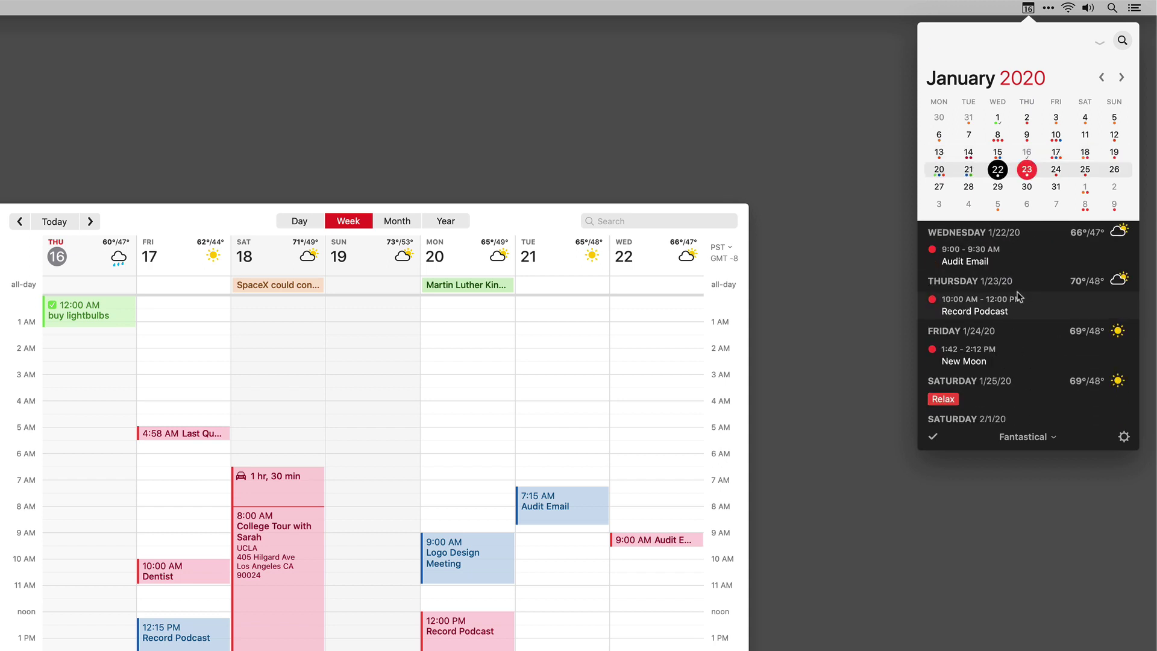
View the task list and return, keep the Fantastical calendar set, then show the options menu.
{"action": "left_click", "coordinate": [933, 437]}
{"action": "left_click", "coordinate": [934, 437]}
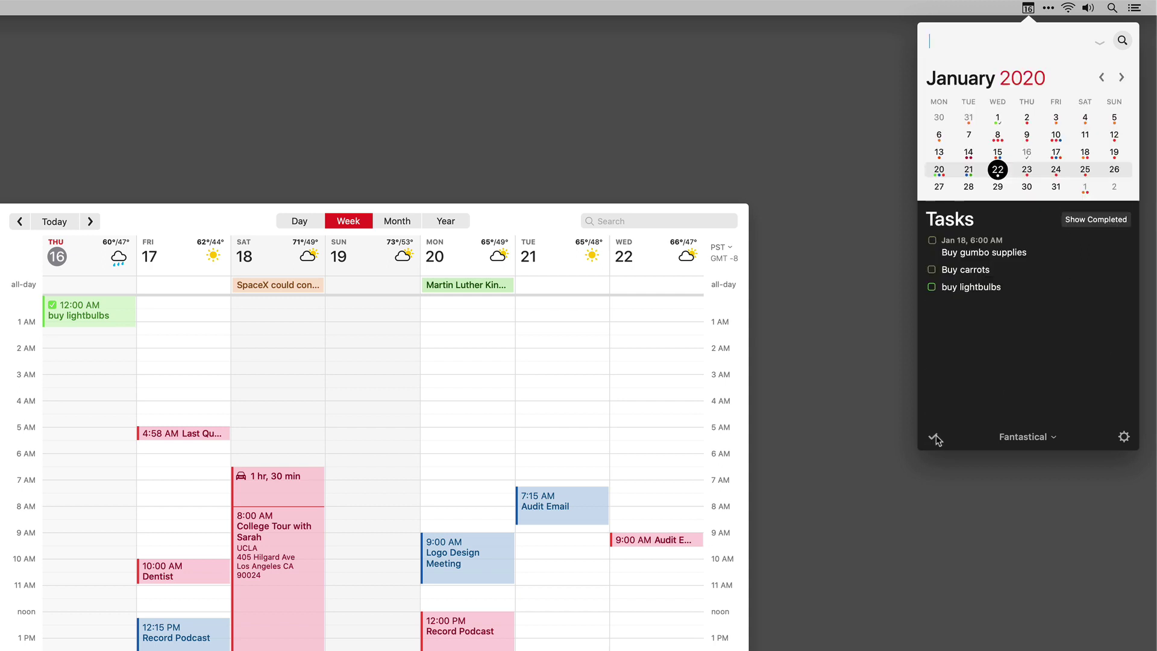
{"action": "left_click", "coordinate": [1046, 439]}
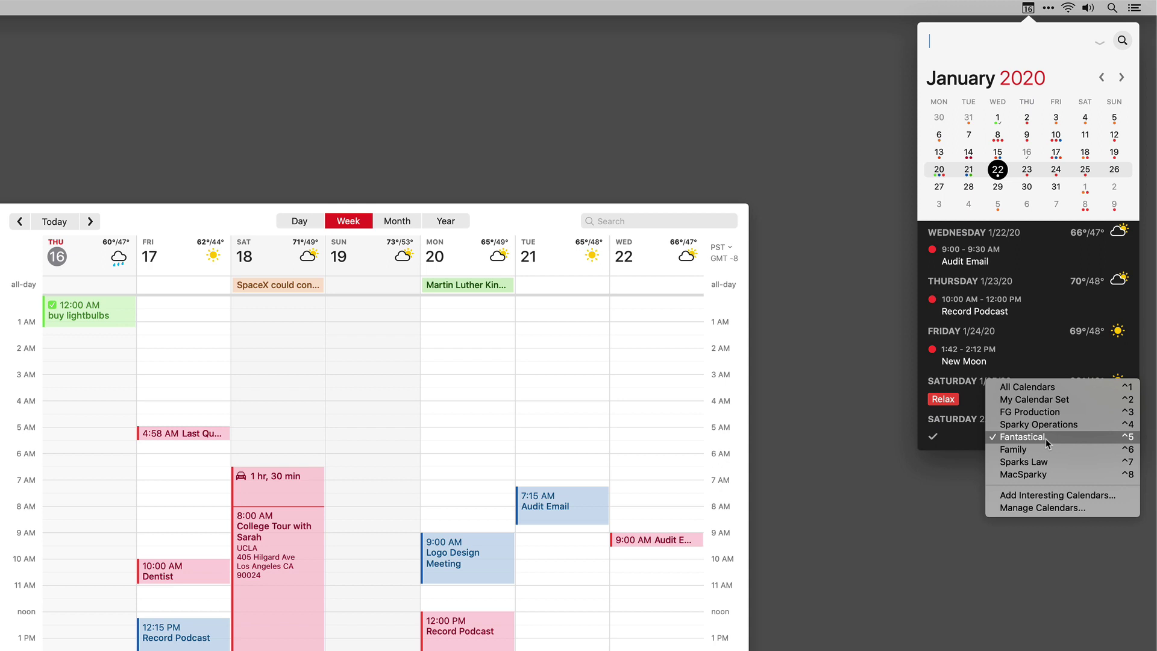
{"action": "left_click", "coordinate": [1047, 442]}
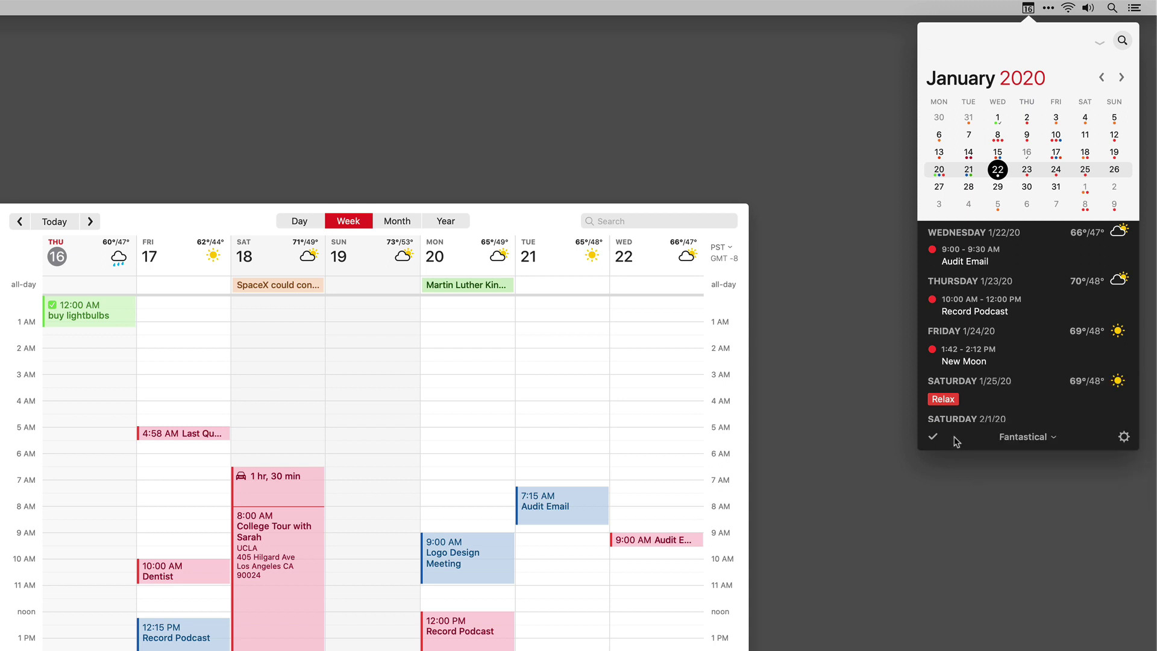
{"action": "left_click", "coordinate": [1123, 438]}
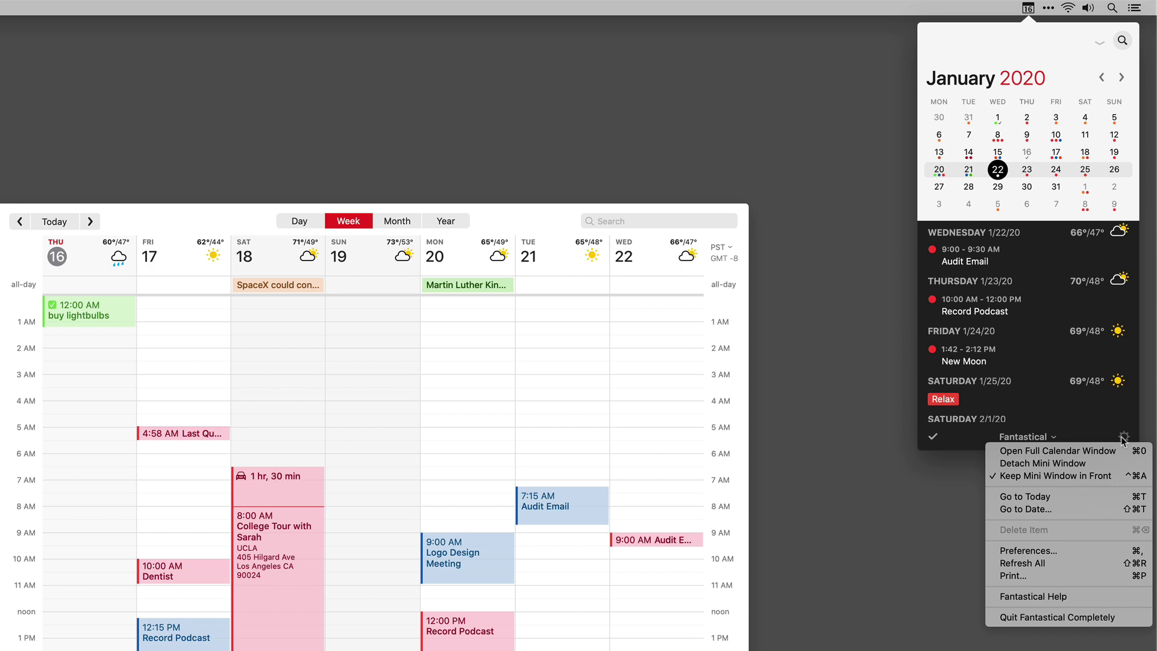
Dismiss the options menu and bring up Preferences with Command-comma on the General pane.
{"action": "left_click", "coordinate": [1122, 437]}
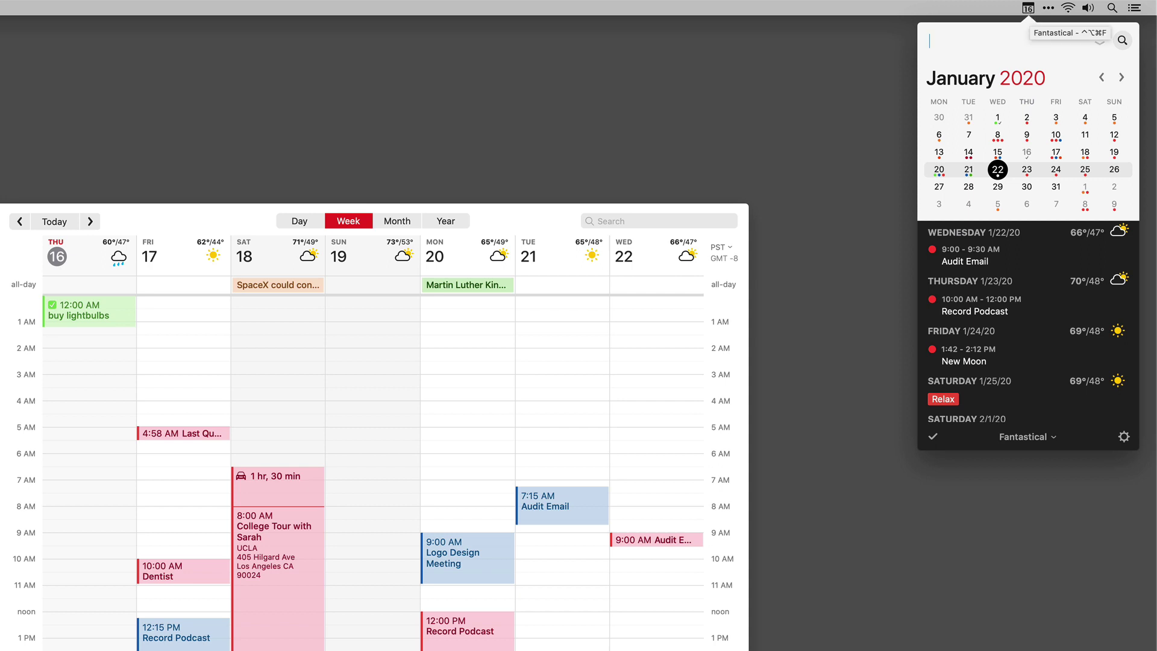
{"action": "key", "text": "super+comma"}
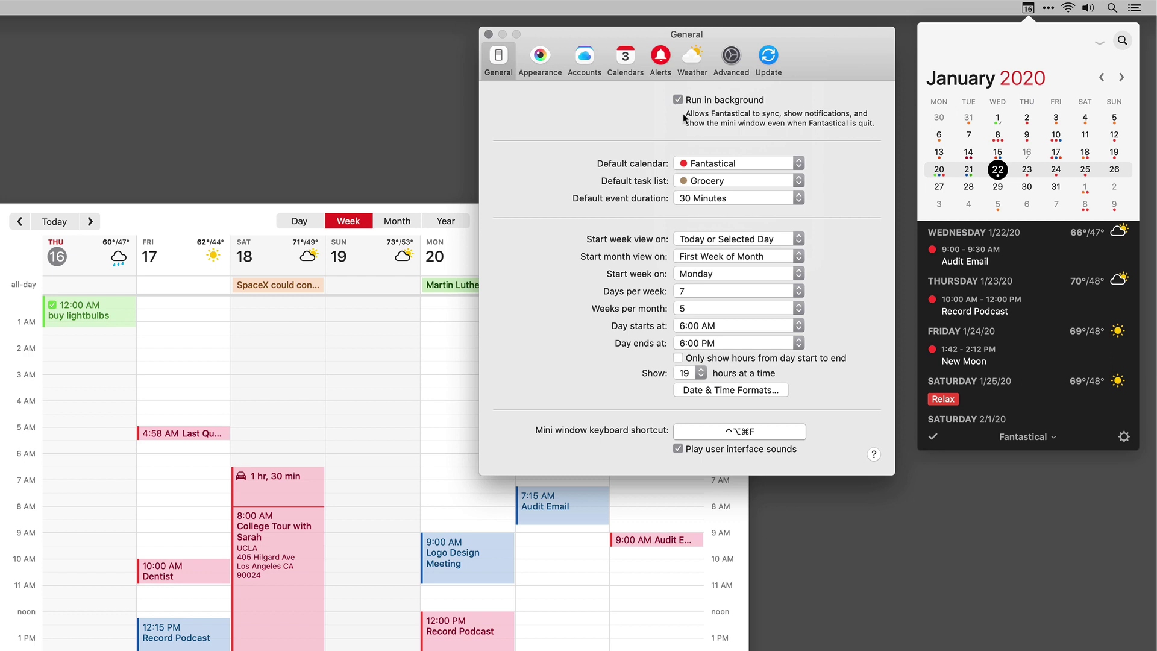
Record Control-Option-Command-F as the mini window shortcut, test it, then go to Appearance.
{"action": "left_click", "coordinate": [777, 433]}
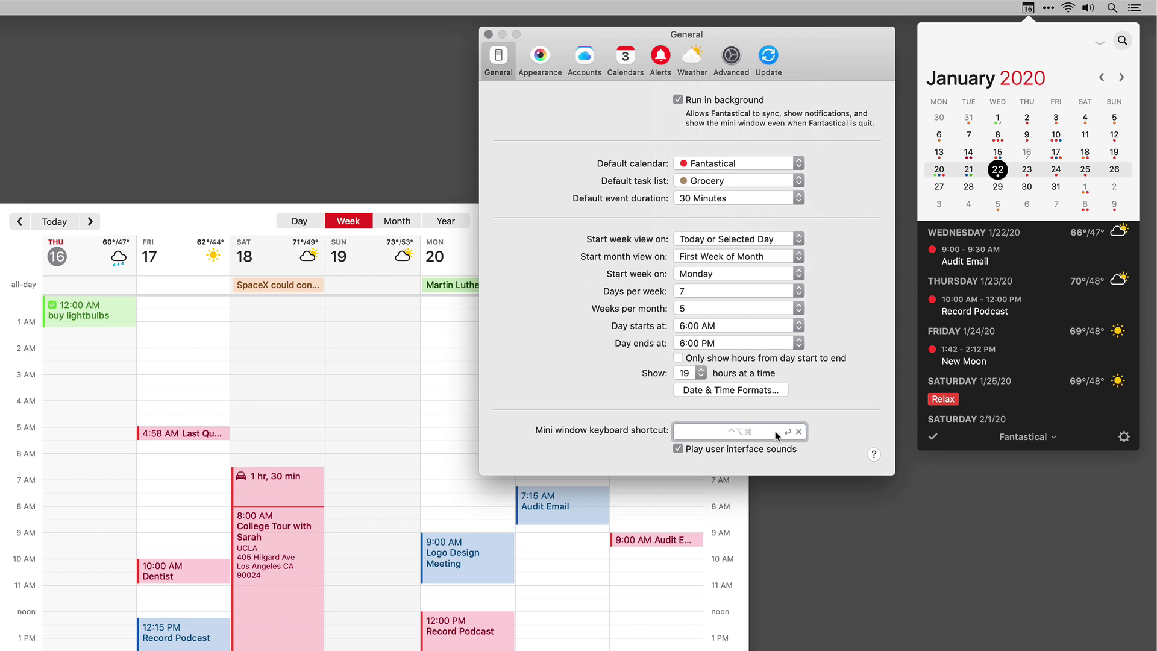
{"action": "key", "text": "ctrl+alt+super+f"}
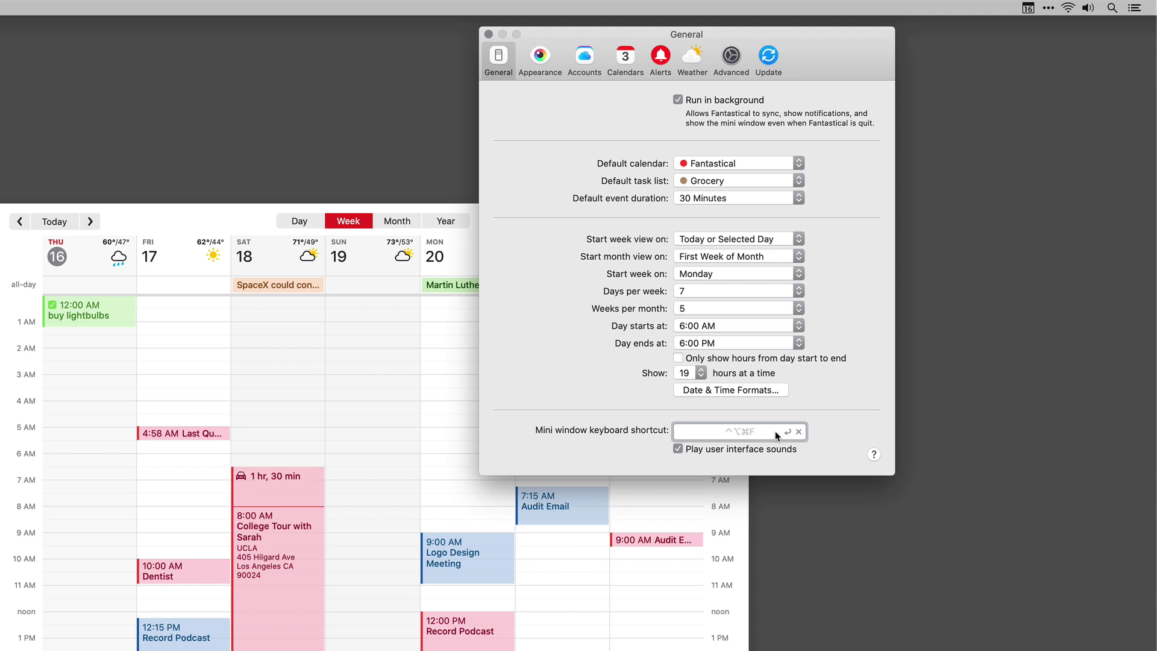
{"action": "key", "text": "ctrl+alt+super+f"}
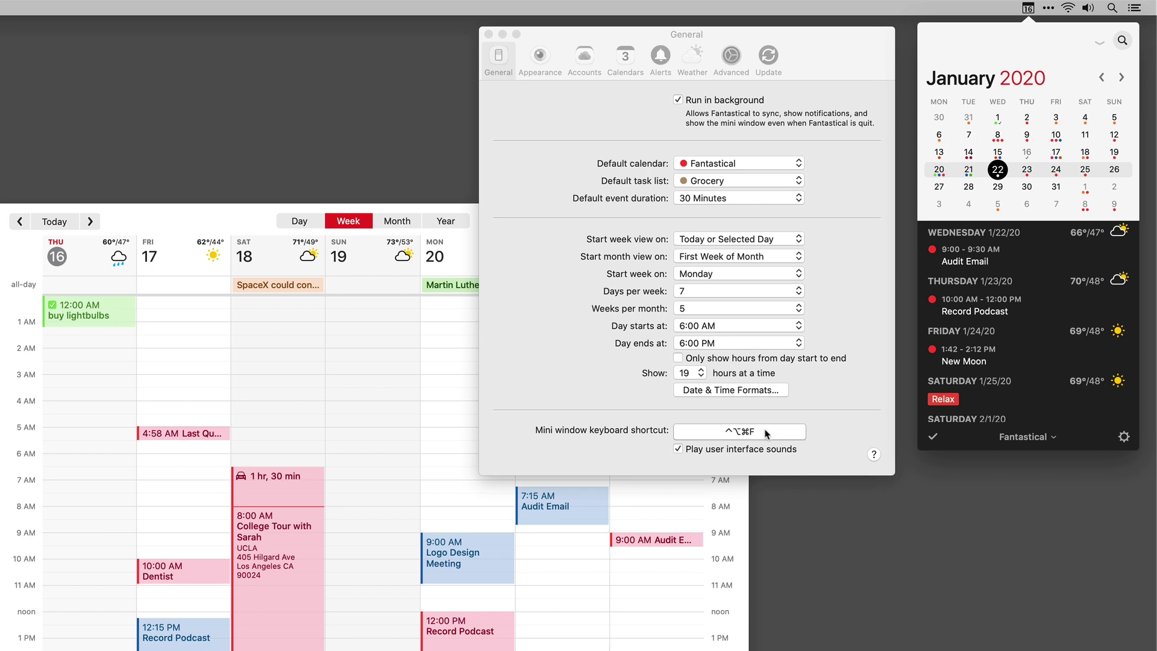
{"action": "left_click", "coordinate": [541, 61]}
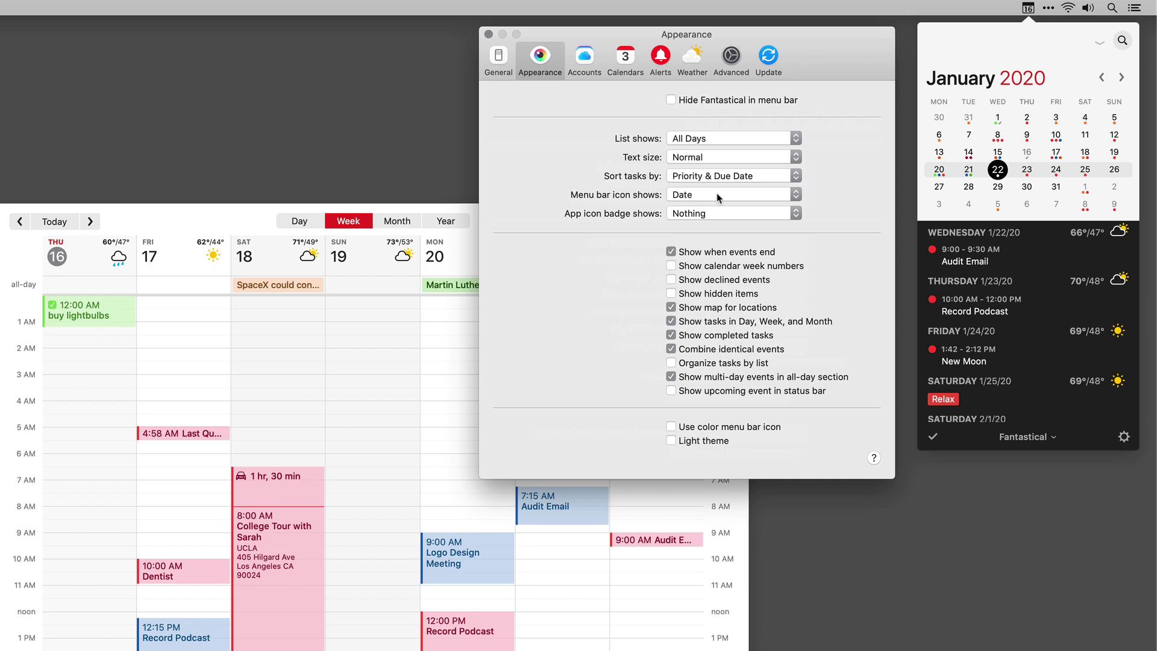
Try date-and-weekday and due-tasks menu bar icon options, and badge the app icon with Current Calendar Week.
{"action": "left_click", "coordinate": [795, 195]}
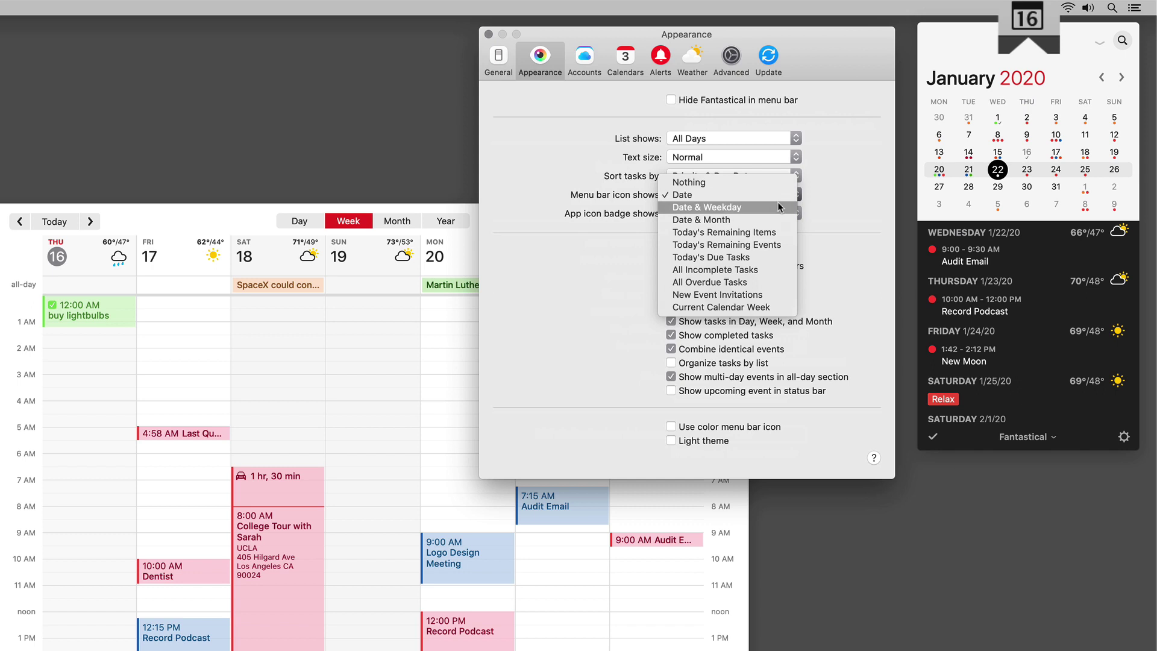
{"action": "left_click", "coordinate": [775, 205]}
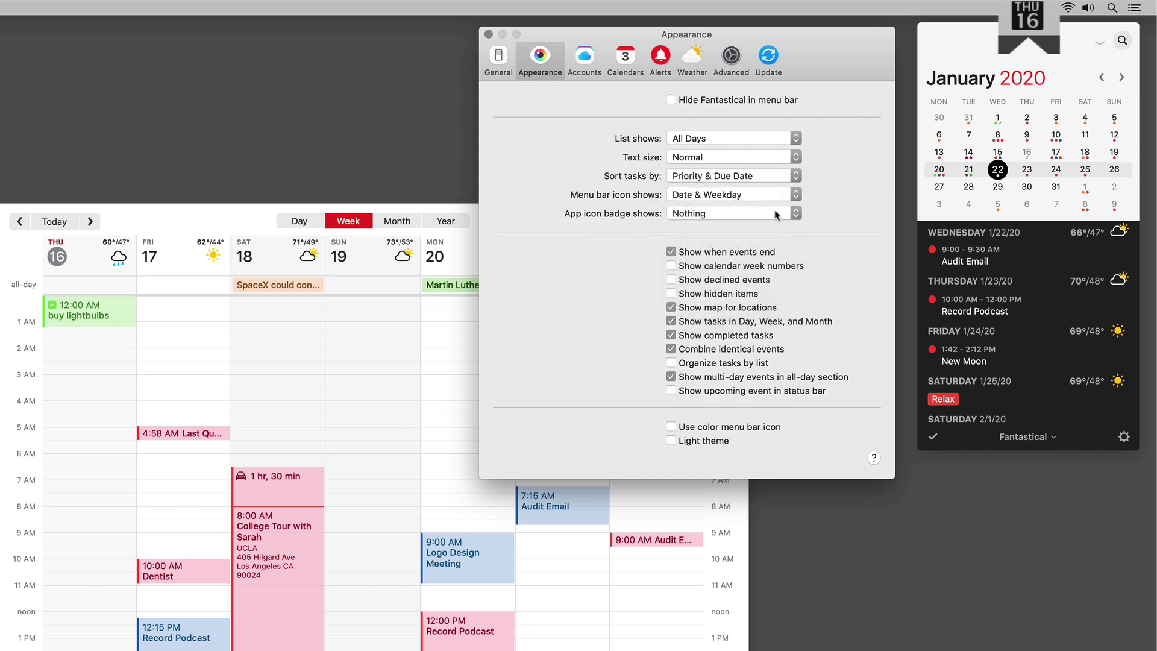
{"action": "left_click", "coordinate": [786, 194]}
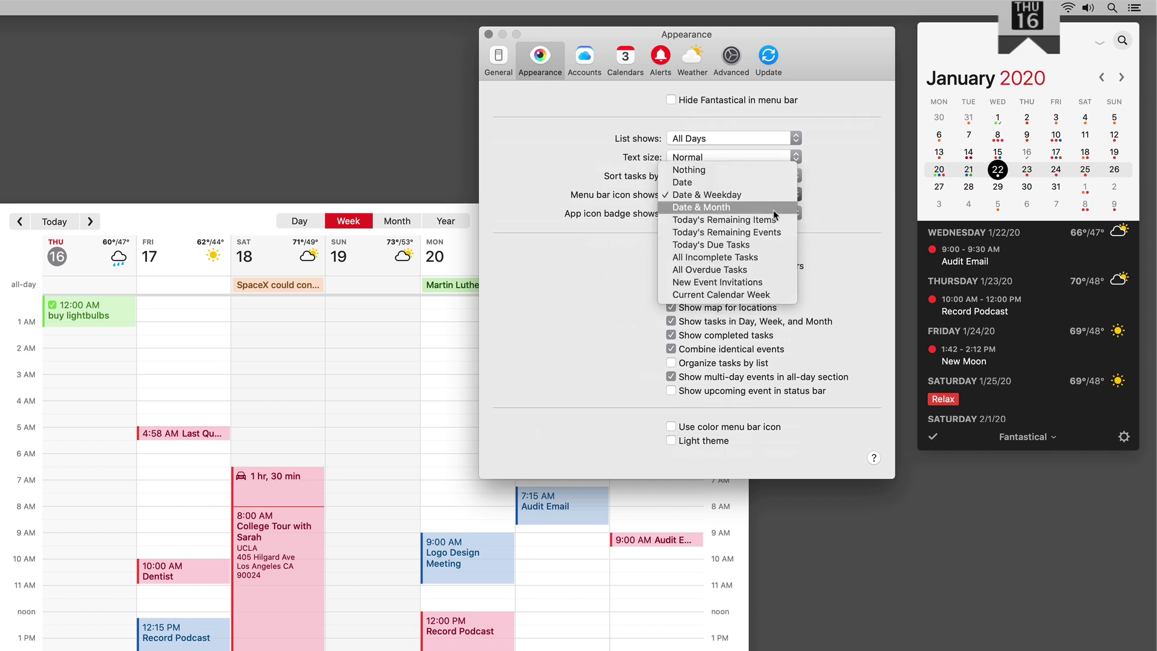
{"action": "left_click", "coordinate": [766, 244]}
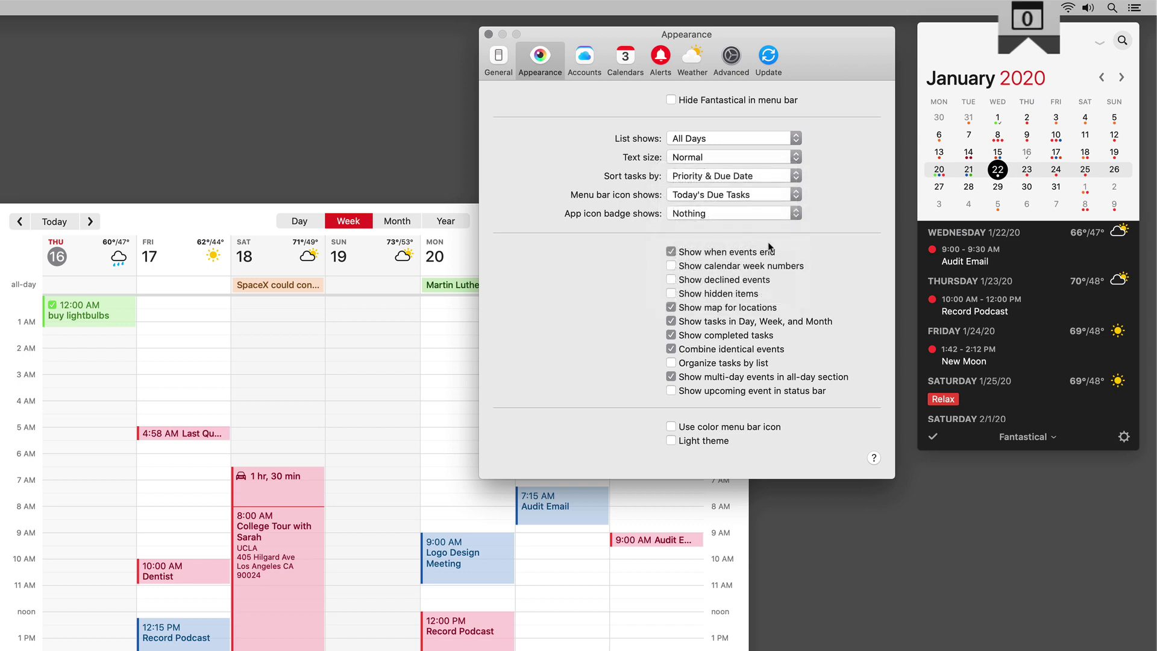
{"action": "left_click", "coordinate": [795, 213]}
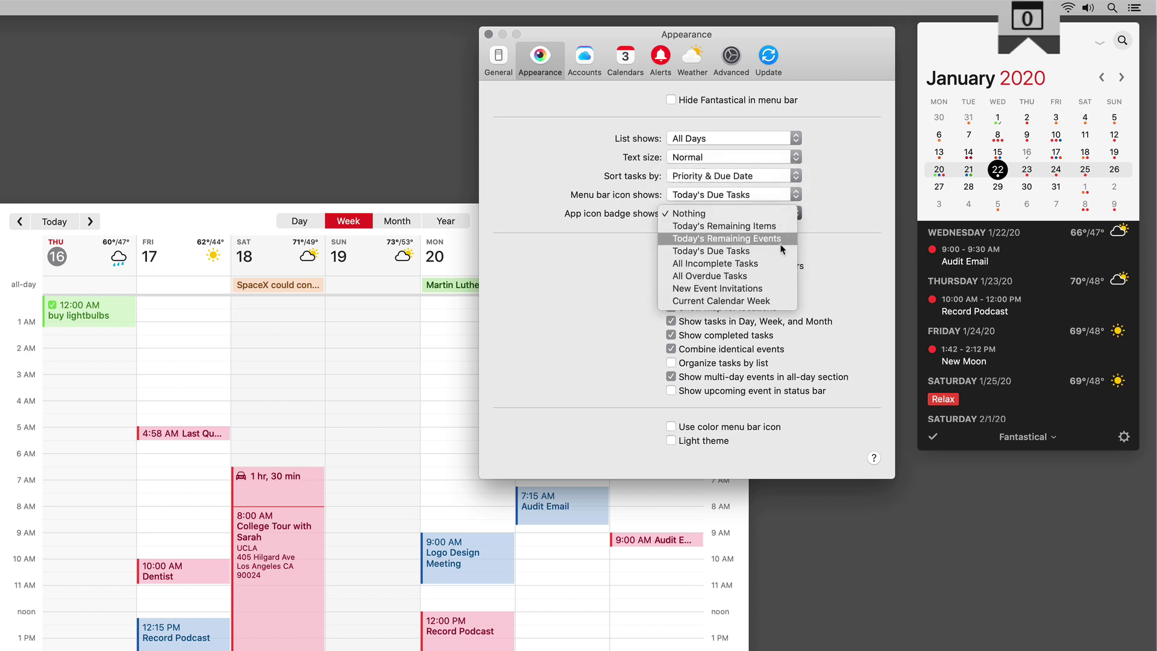
{"action": "left_click", "coordinate": [777, 301]}
Set the menu bar icon back to showing the Date and turn on Use color menu bar icon.
{"action": "left_click", "coordinate": [794, 196]}
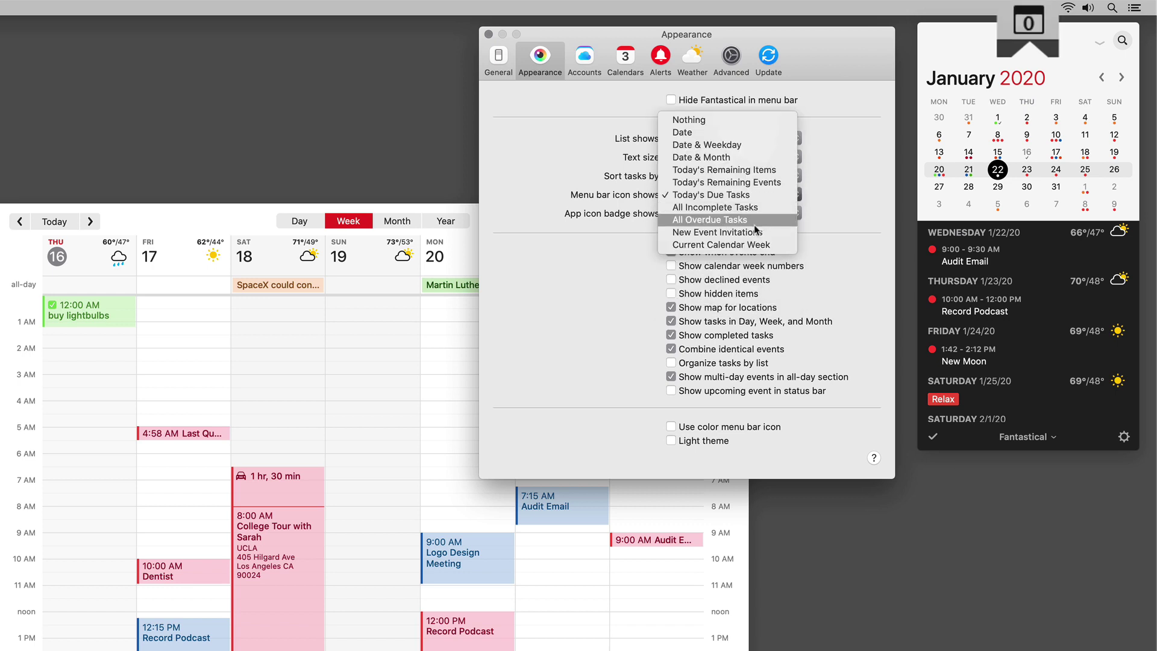
{"action": "left_click", "coordinate": [752, 243]}
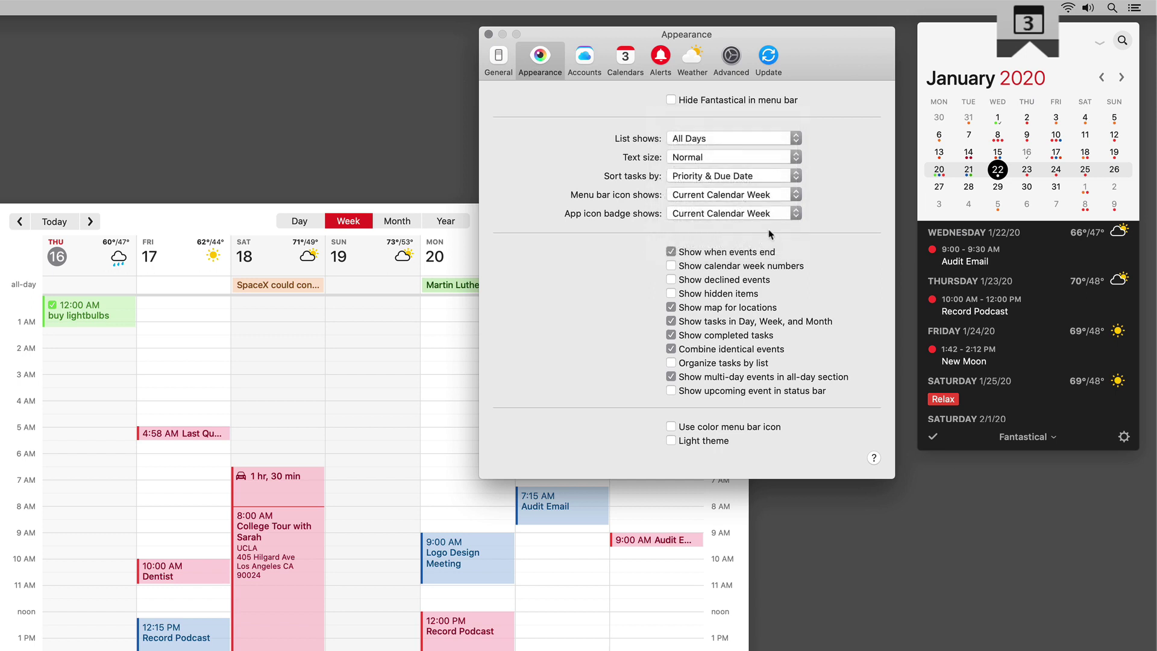
{"action": "left_click", "coordinate": [794, 194]}
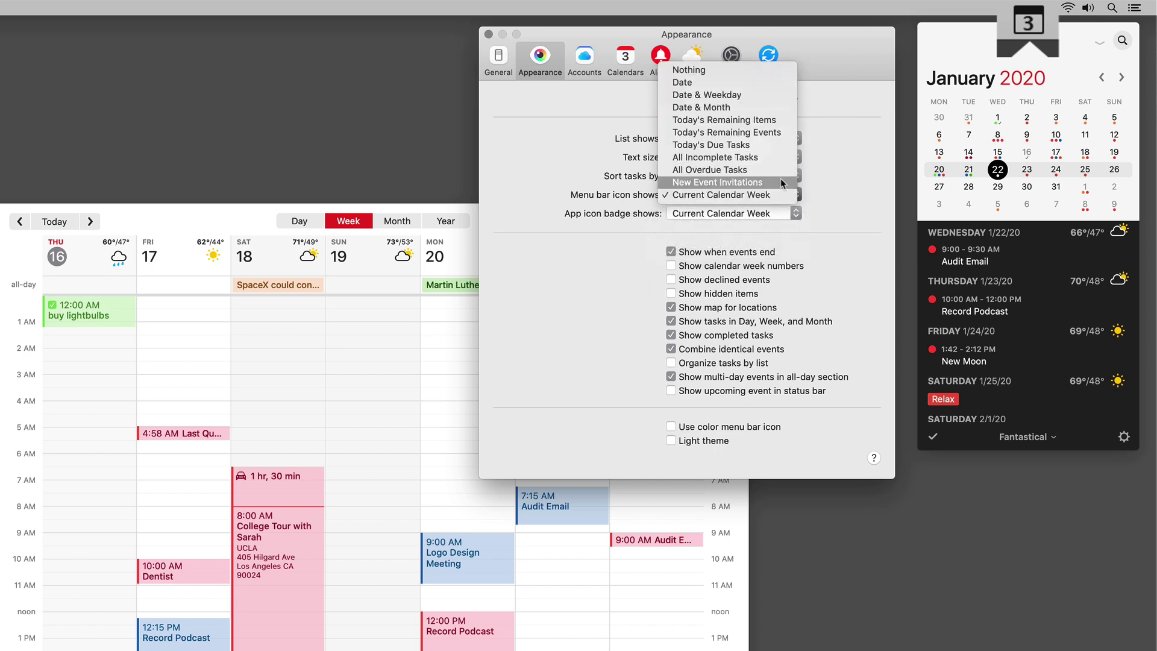
{"action": "left_click", "coordinate": [731, 83]}
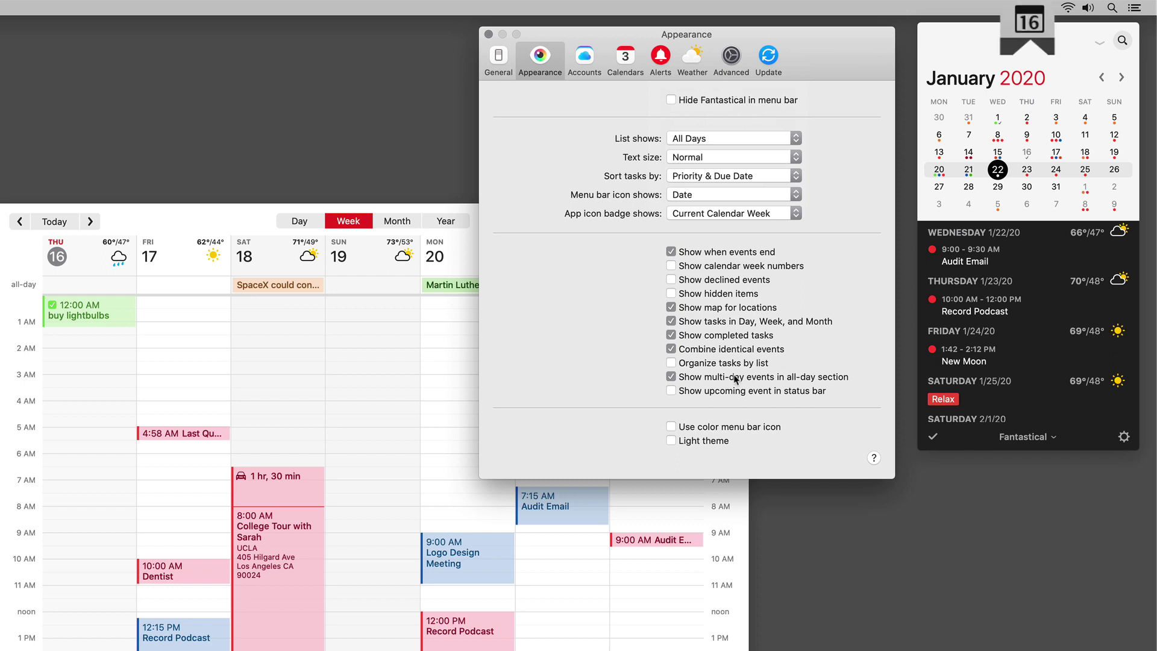
{"action": "left_click", "coordinate": [671, 426]}
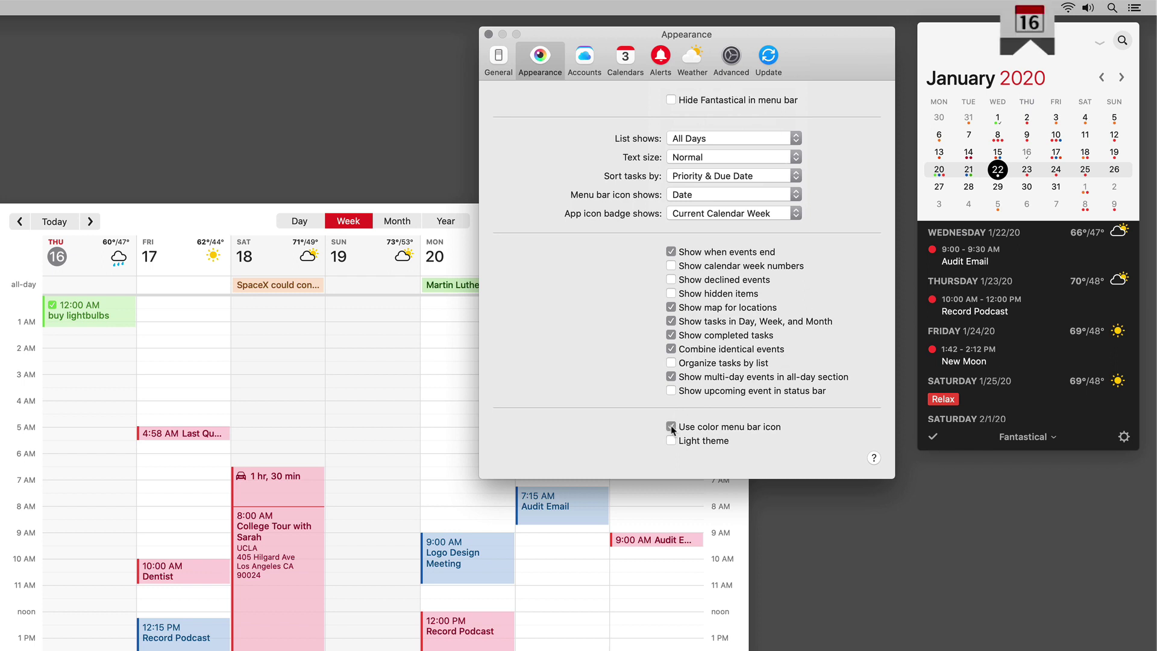